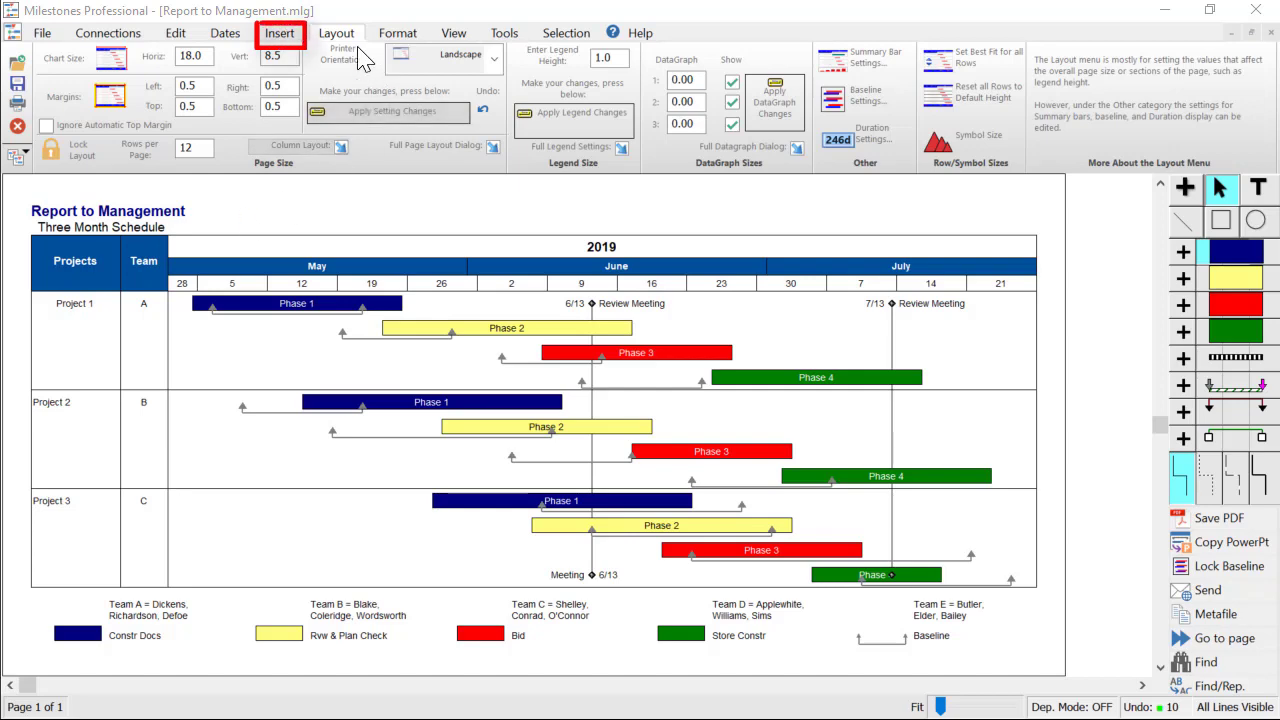
# Insert a new Stoplight column into the schedule.
pyautogui.click(284, 42)
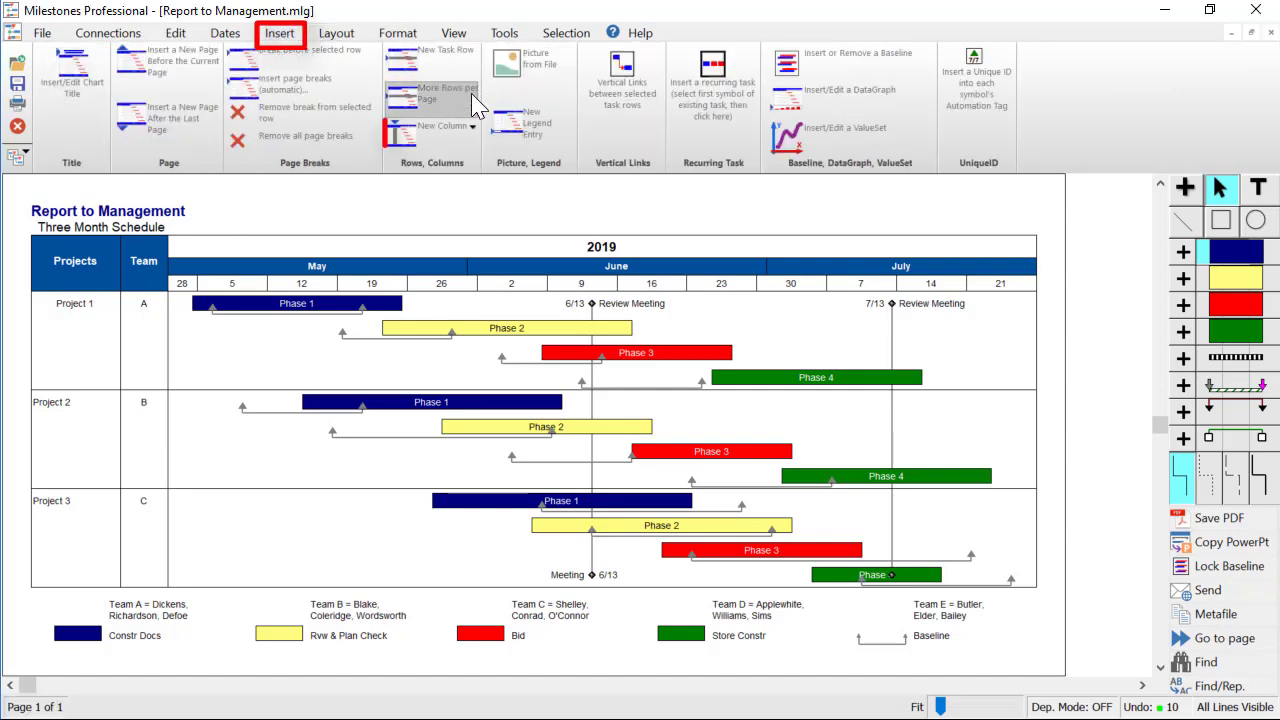
pyautogui.click(474, 148)
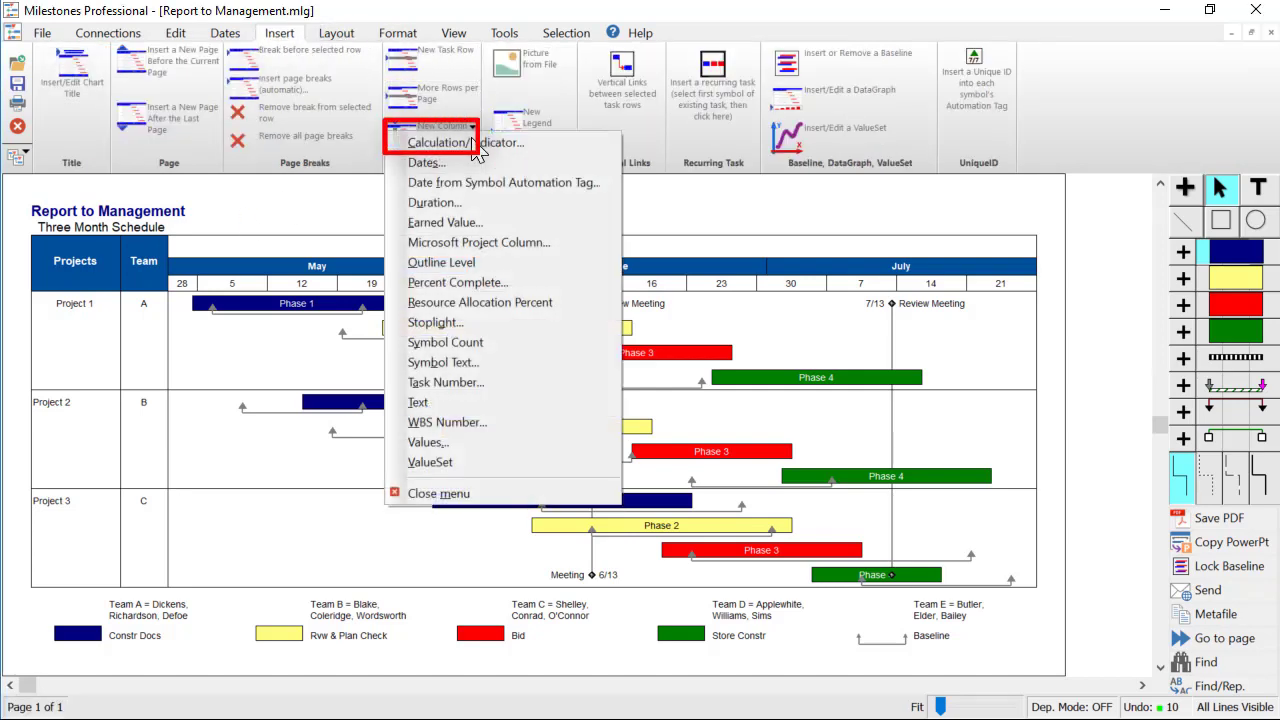
pyautogui.click(535, 337)
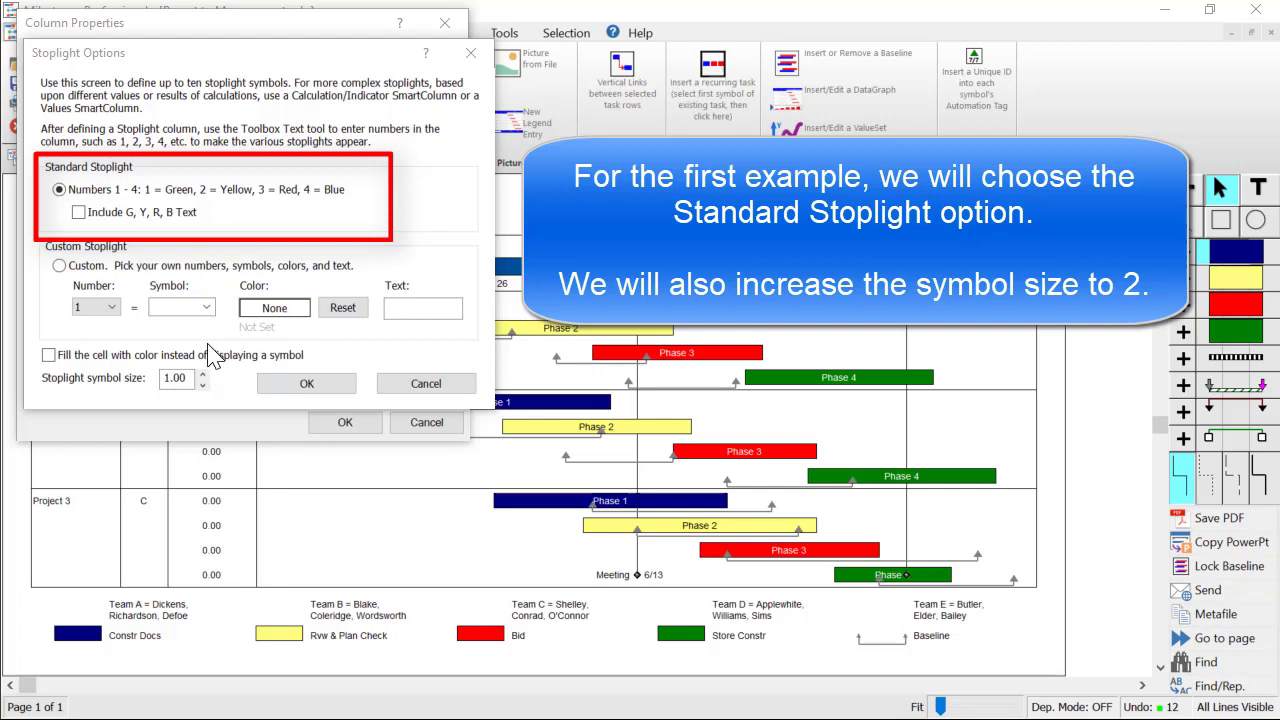
# Keep Standard Stoplight with symbol size 2 and accept symbol 30 as the circle.
pyautogui.click(190, 377)
pyautogui.press('Home')
pyautogui.press('Delete')
pyautogui.write('2')
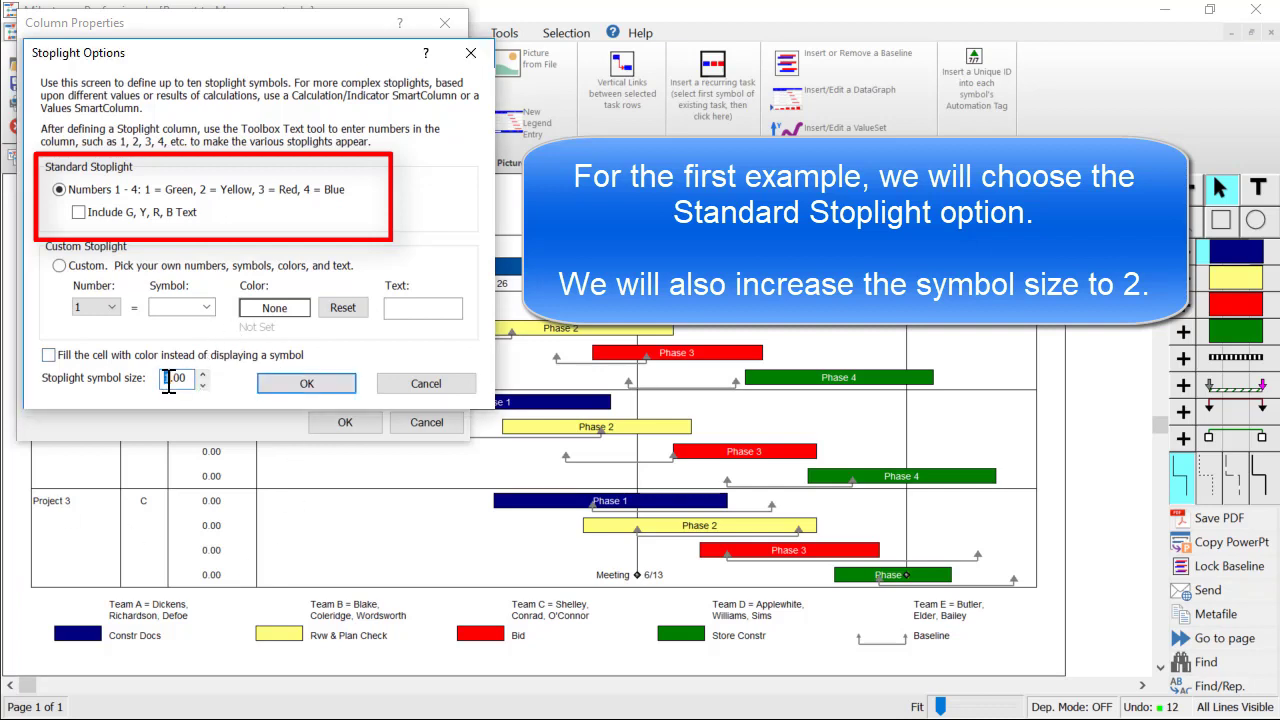
pyautogui.click(307, 385)
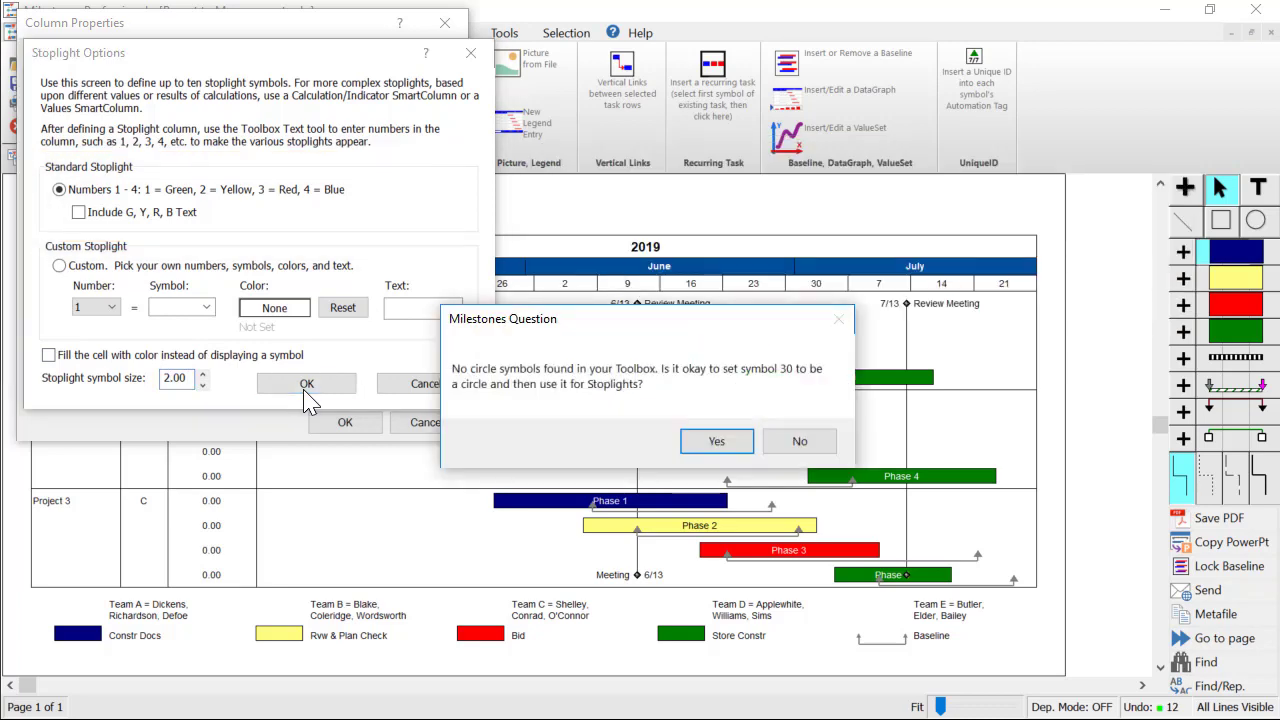
pyautogui.click(716, 442)
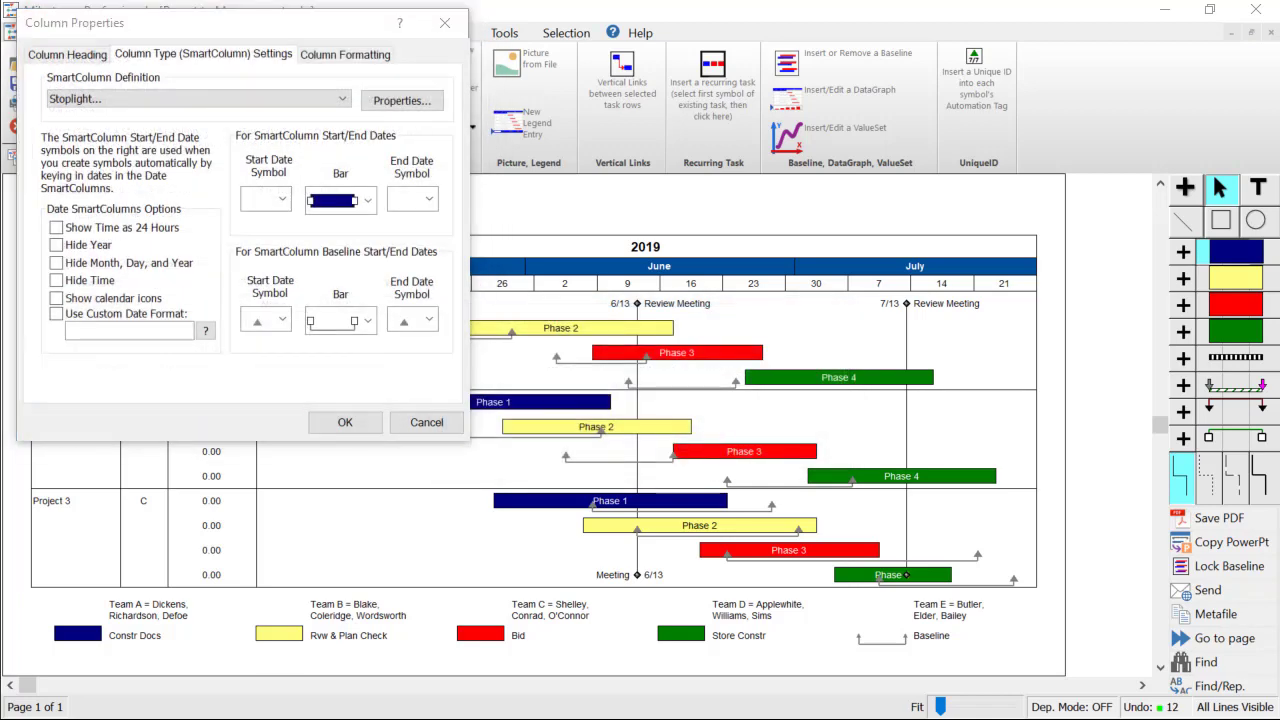
# Add the Stoplights column and enter 1–4 in Project 1 for green, yellow, red and blue circles.
pyautogui.click(343, 422)
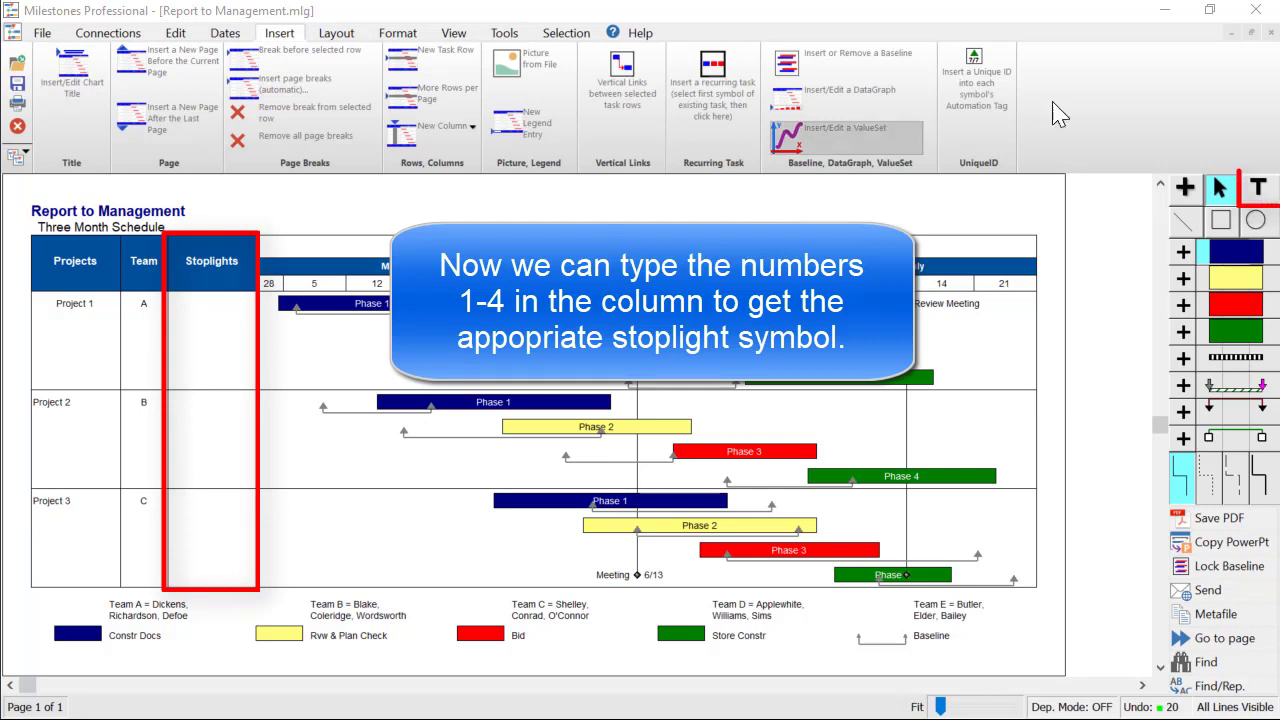
pyautogui.click(1258, 188)
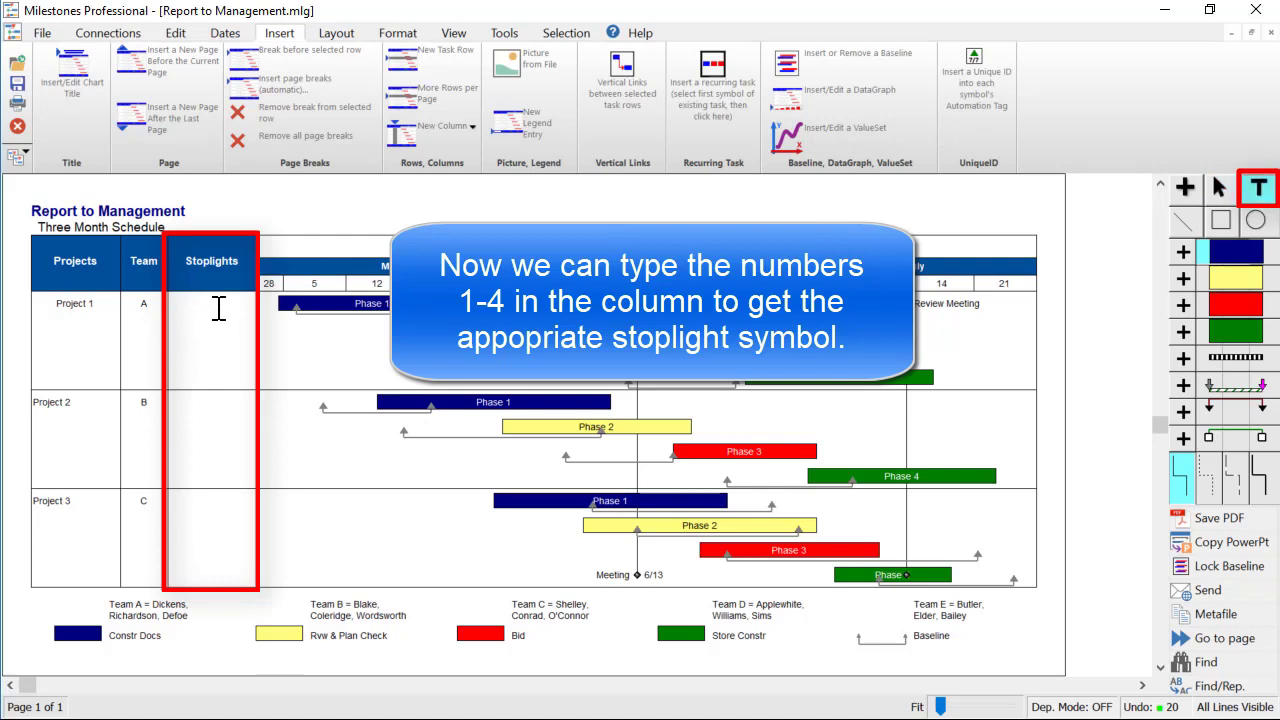
pyautogui.click(215, 305)
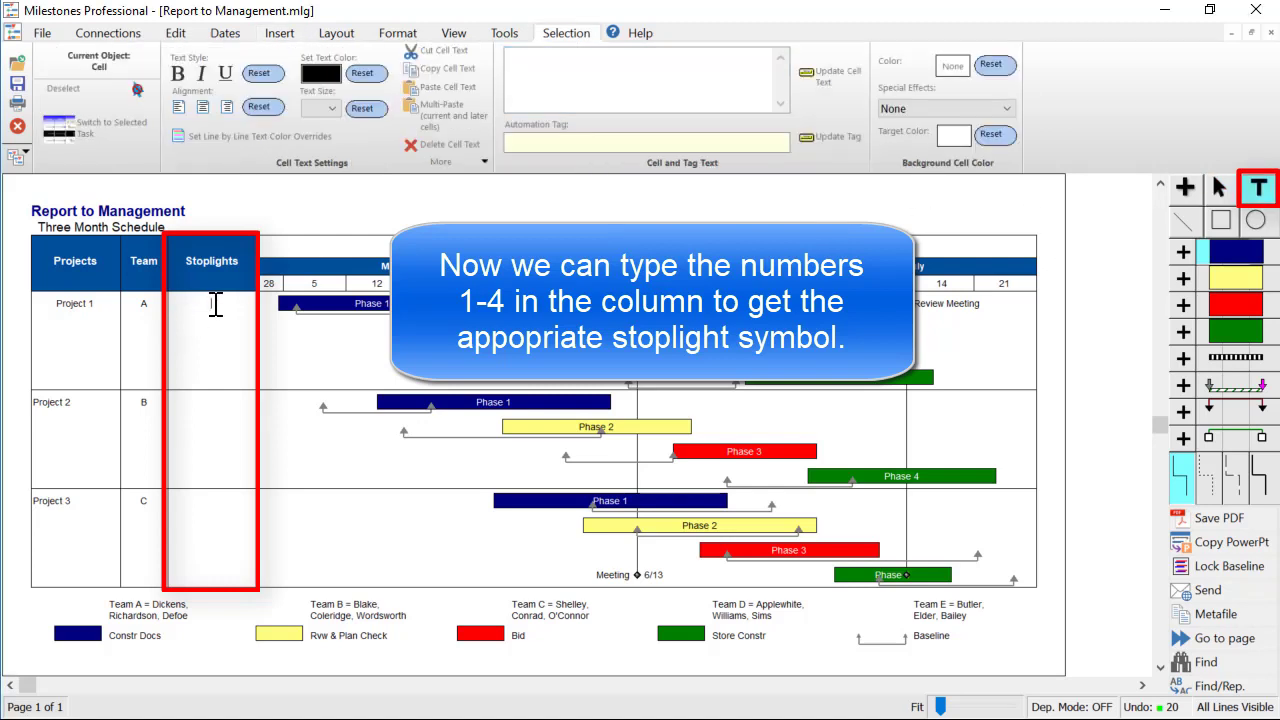
pyautogui.write('1')
pyautogui.press('Return')
pyautogui.write('2')
pyautogui.press('Return')
pyautogui.write('3')
pyautogui.press('Return')
pyautogui.write('4')
pyautogui.press('Return')
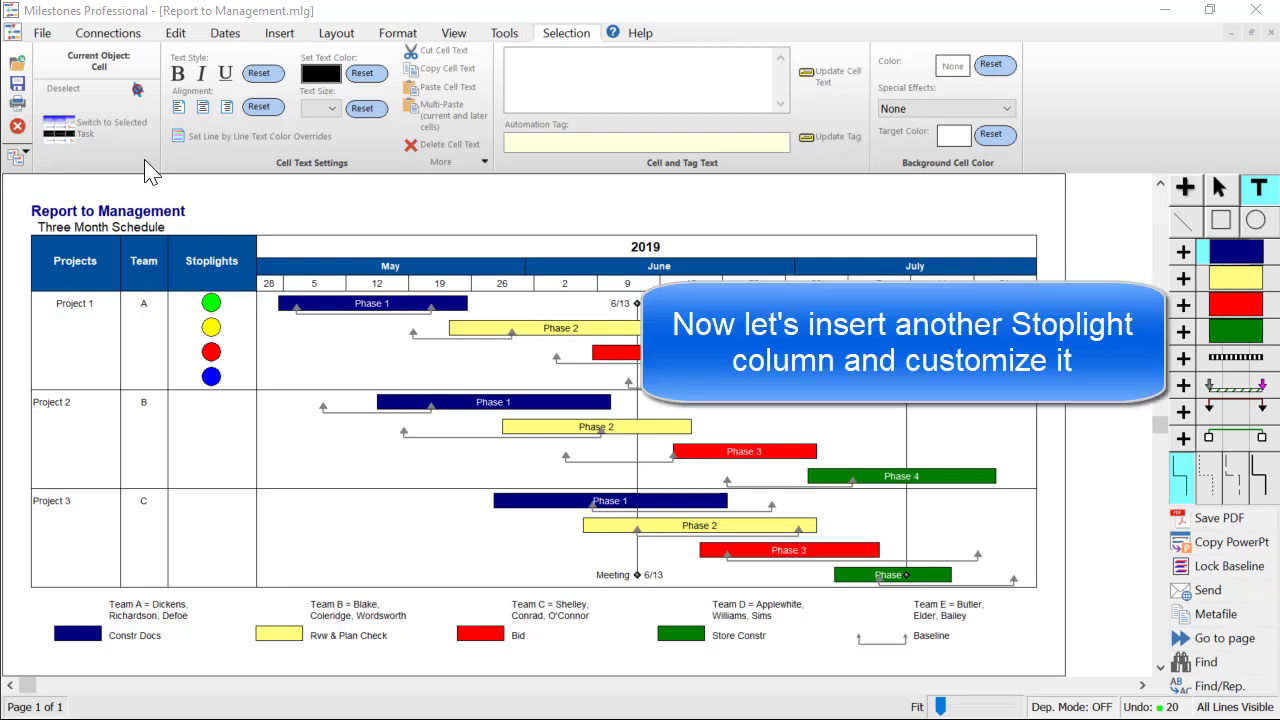
# Insert a second Stoplight column set to Custom with colour-filled cells instead of symbols.
pyautogui.click(285, 35)
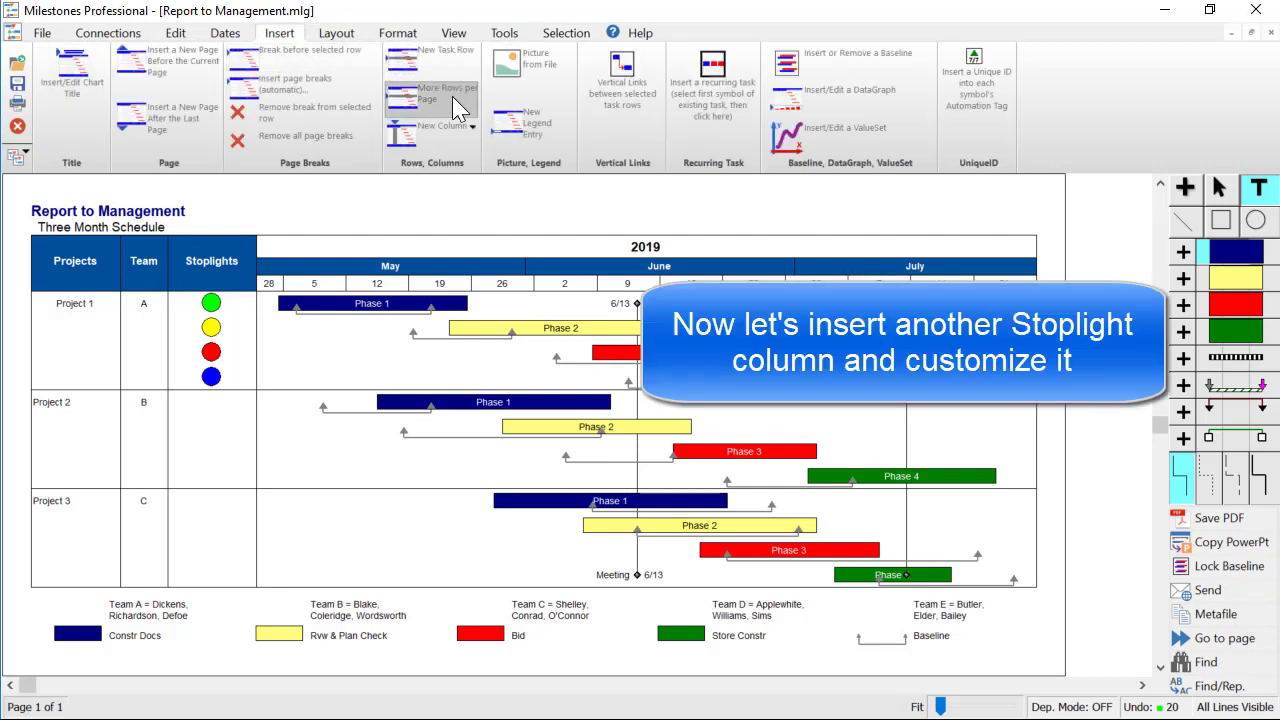
pyautogui.click(462, 129)
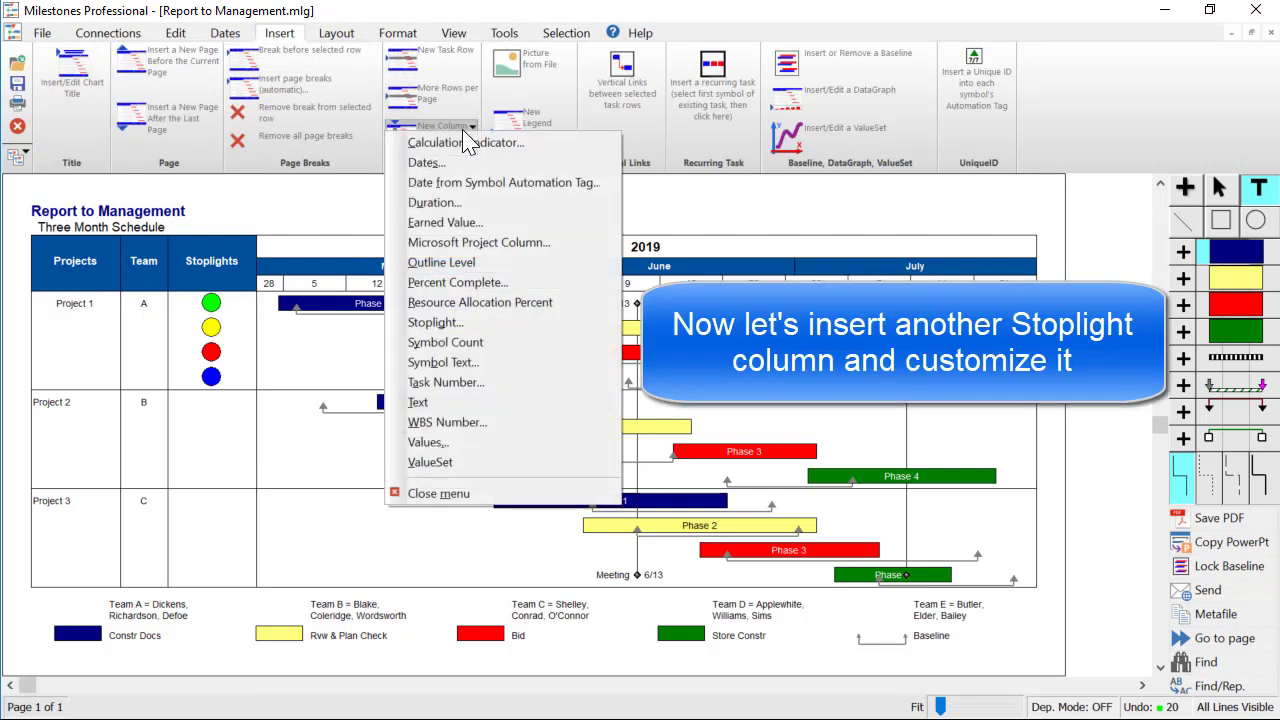
pyautogui.click(471, 327)
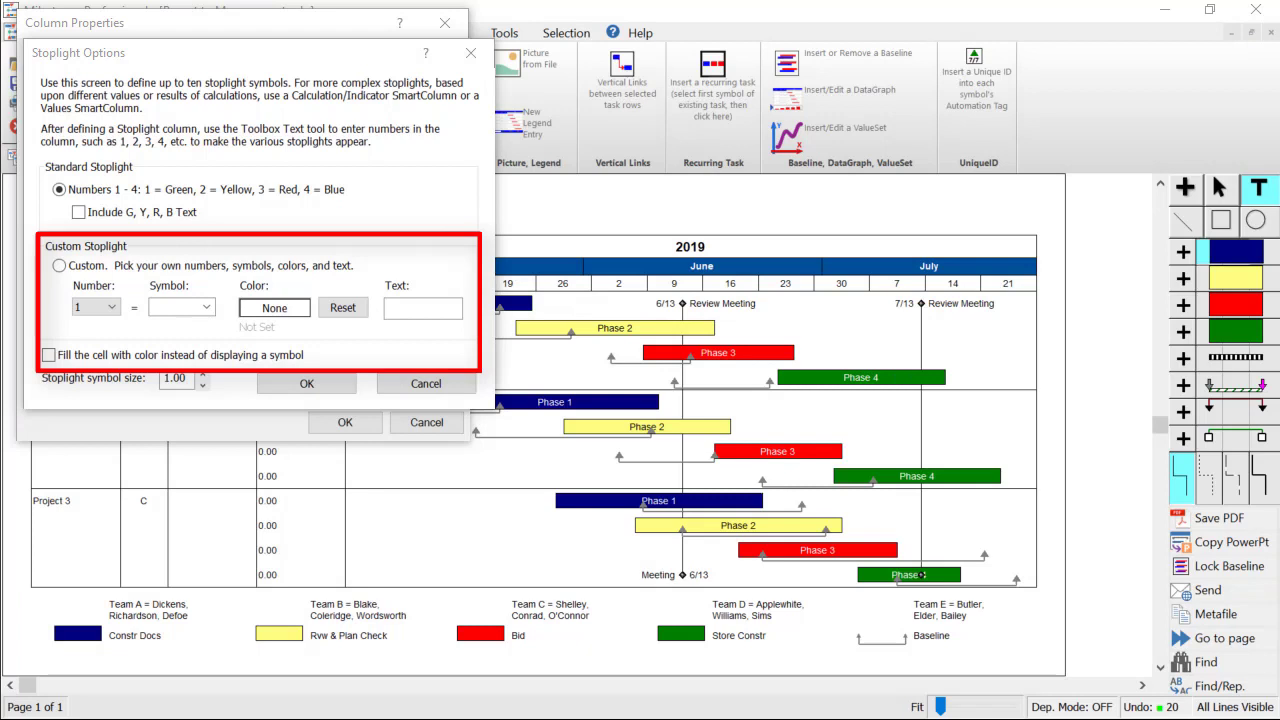
pyautogui.click(59, 266)
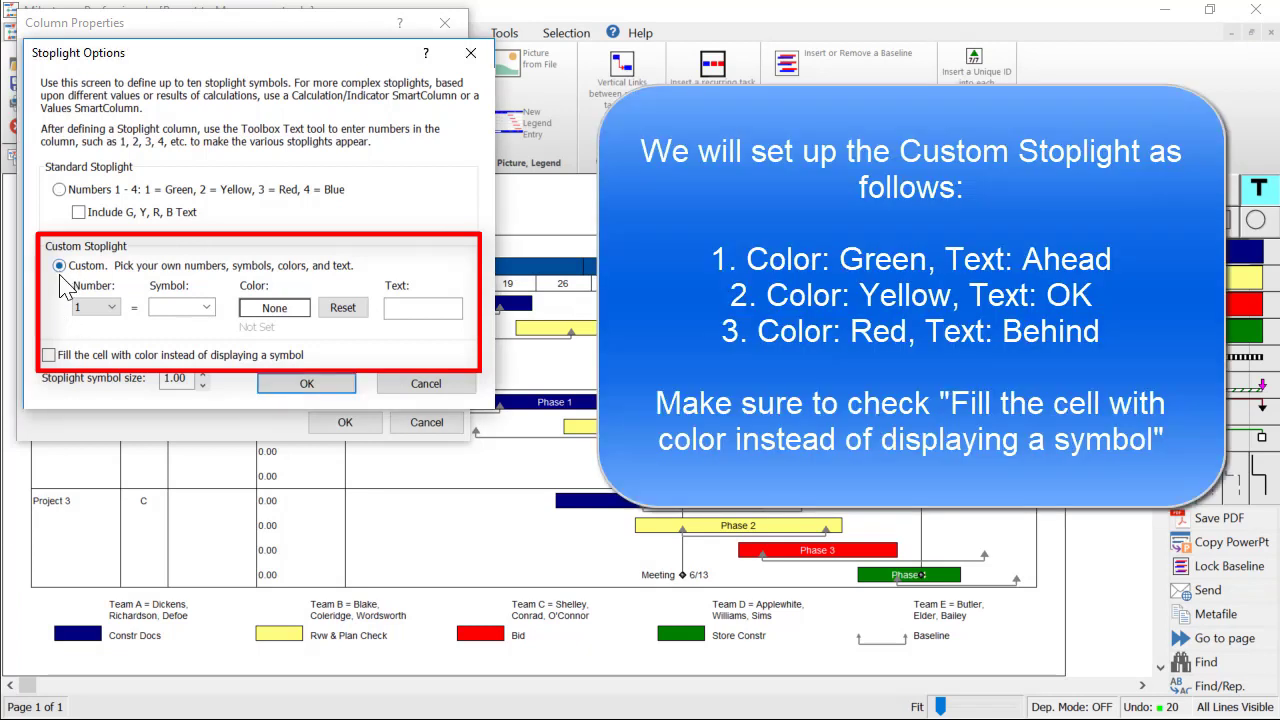
pyautogui.click(48, 355)
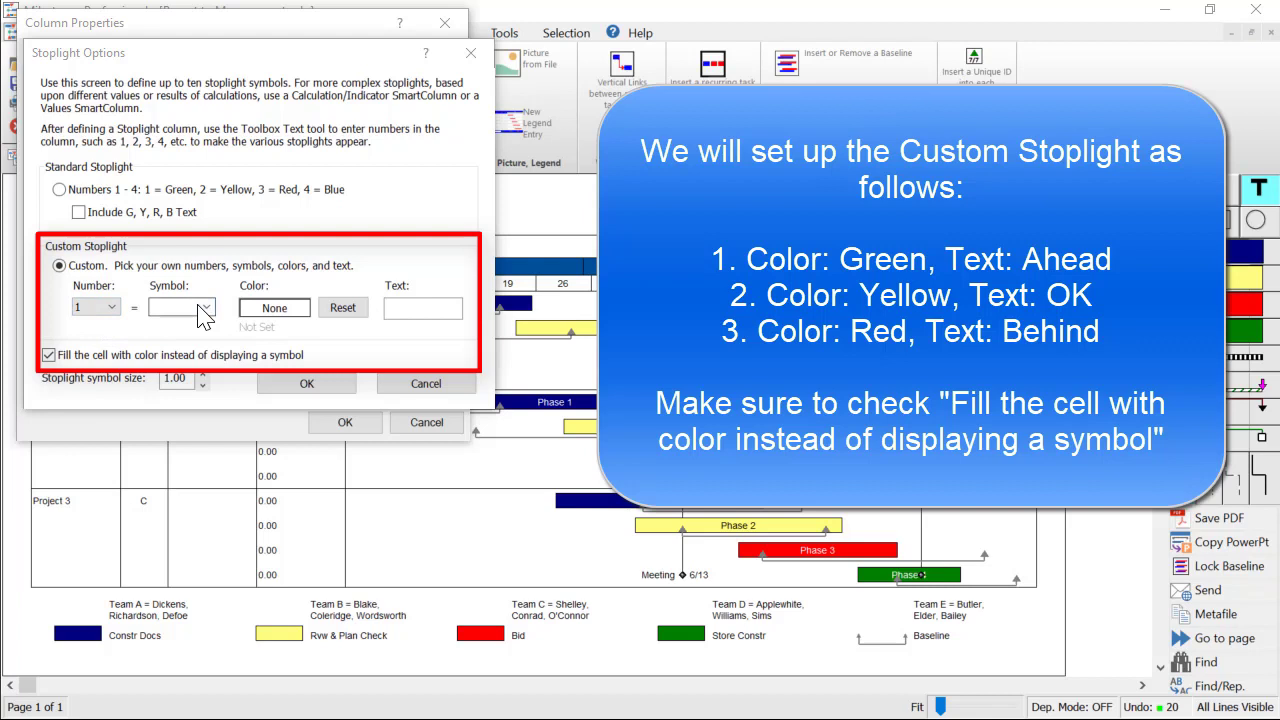
# Make stoplight 1 green with the label 'Ahead'.
pyautogui.click(272, 310)
pyautogui.click(410, 373)
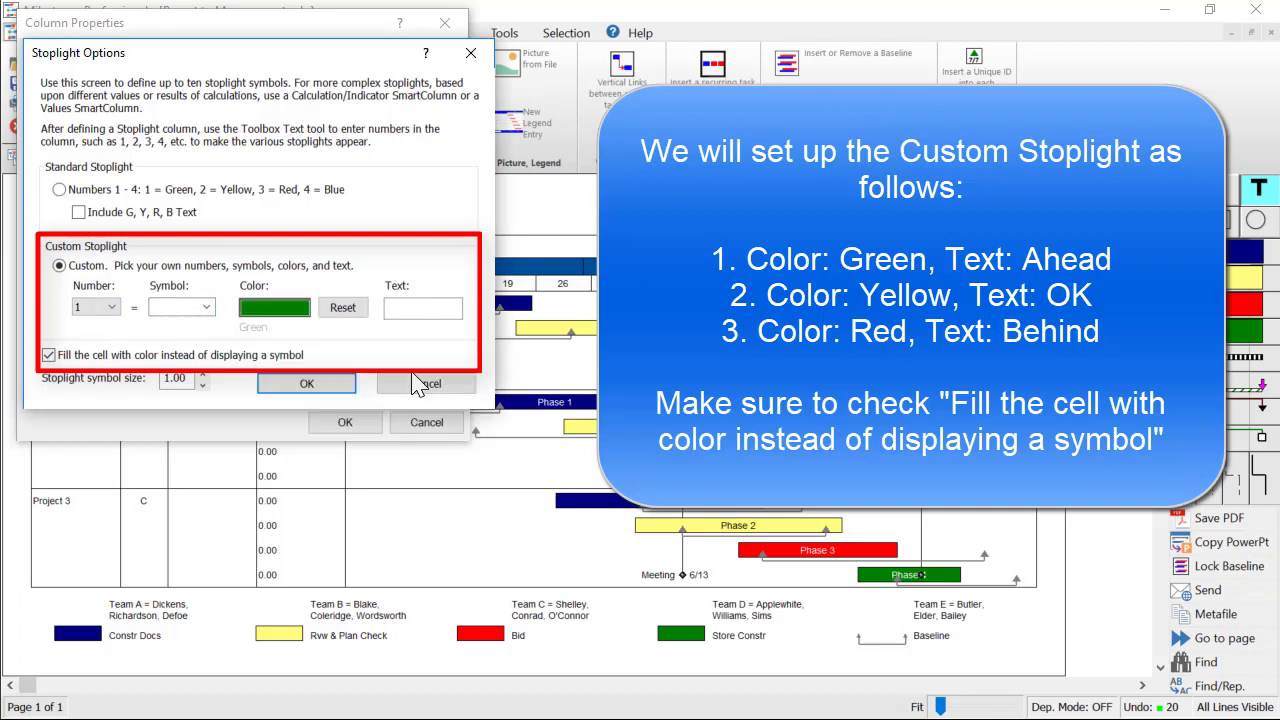
pyautogui.click(408, 305)
pyautogui.write('Ahead')
# Make stoplight 2 yellow with the label 'OK'.
pyautogui.click(109, 310)
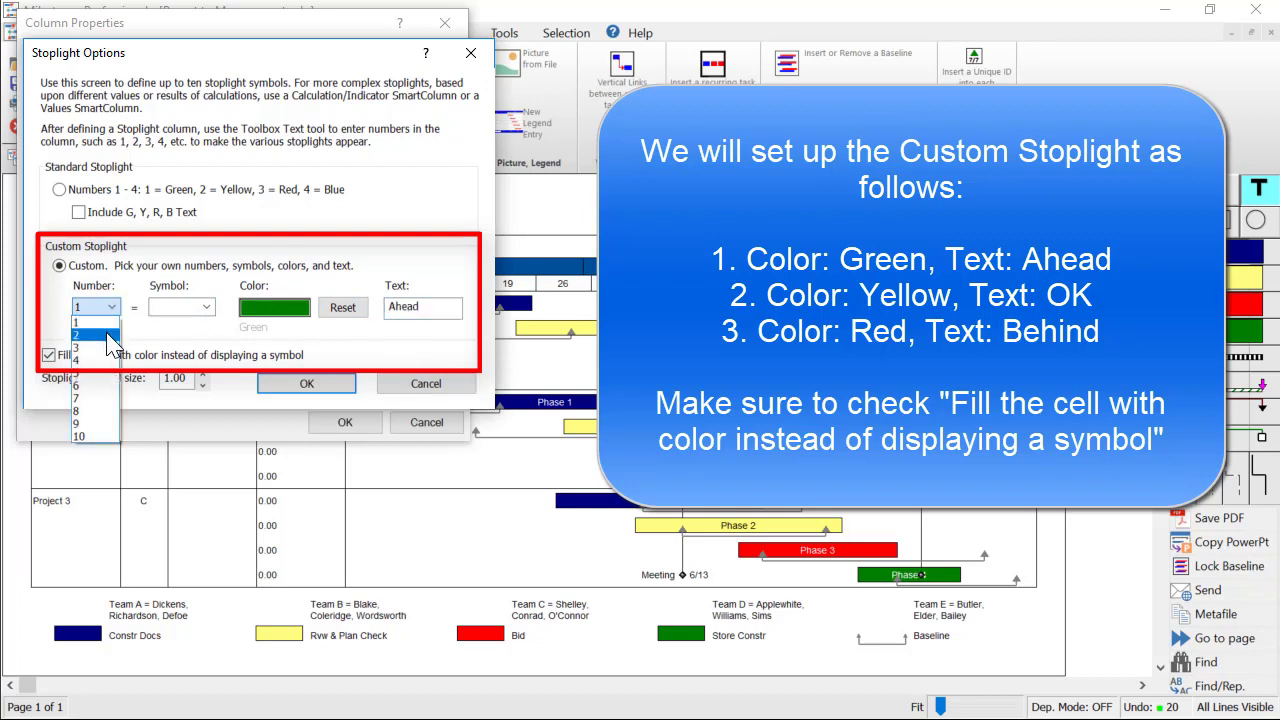
pyautogui.click(100, 334)
pyautogui.click(300, 312)
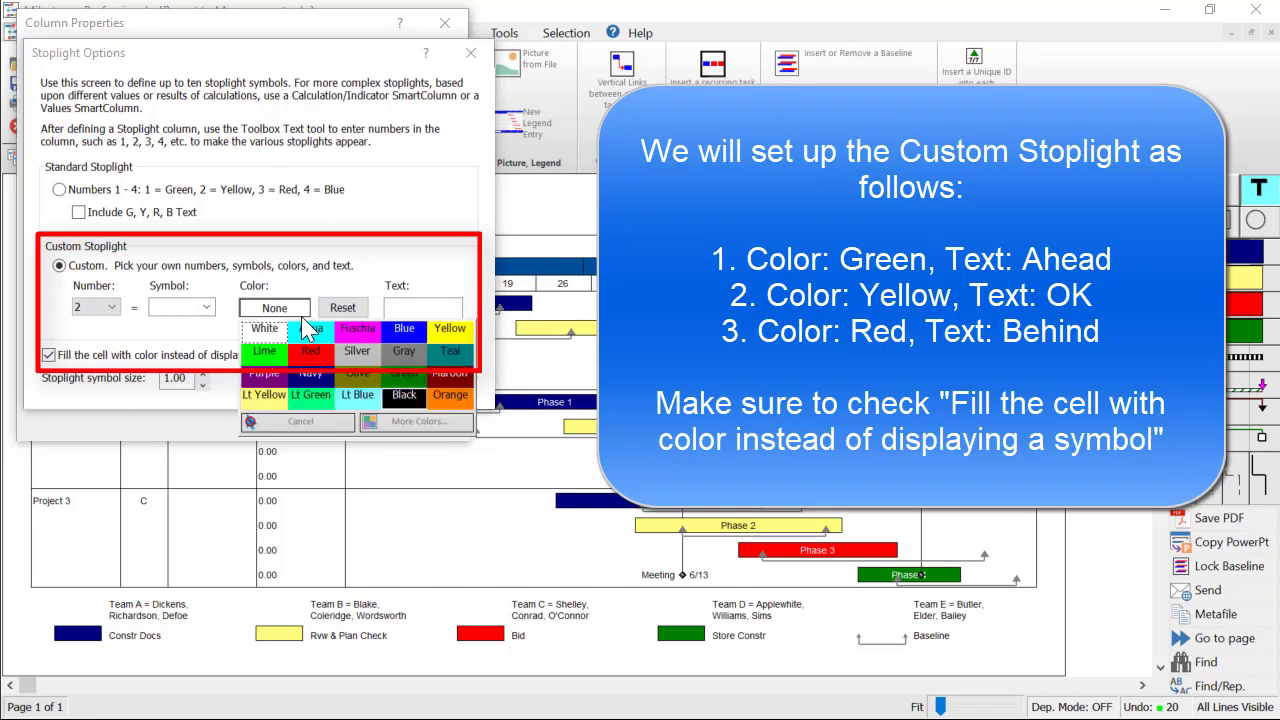
pyautogui.click(449, 328)
pyautogui.click(406, 308)
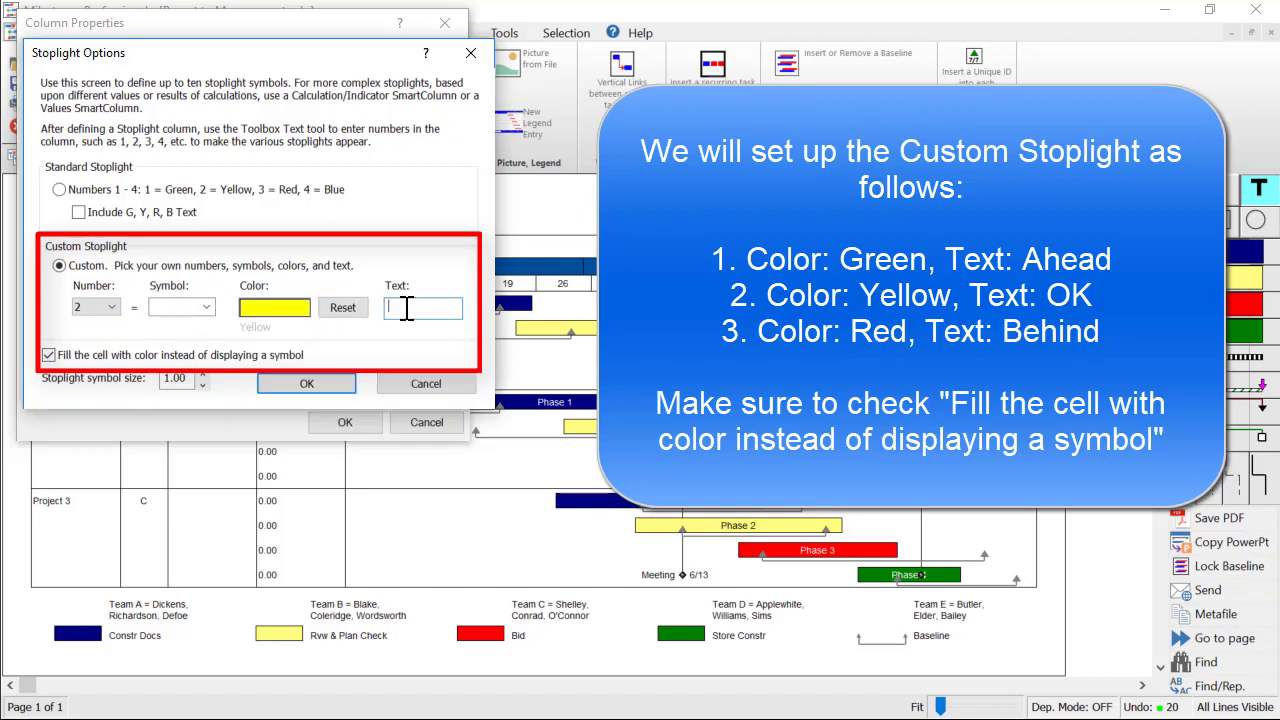
pyautogui.write('OK')
# Make stoplight 3 red labelled 'Behind' and accept the stoplight options.
pyautogui.click(116, 318)
pyautogui.click(116, 318)
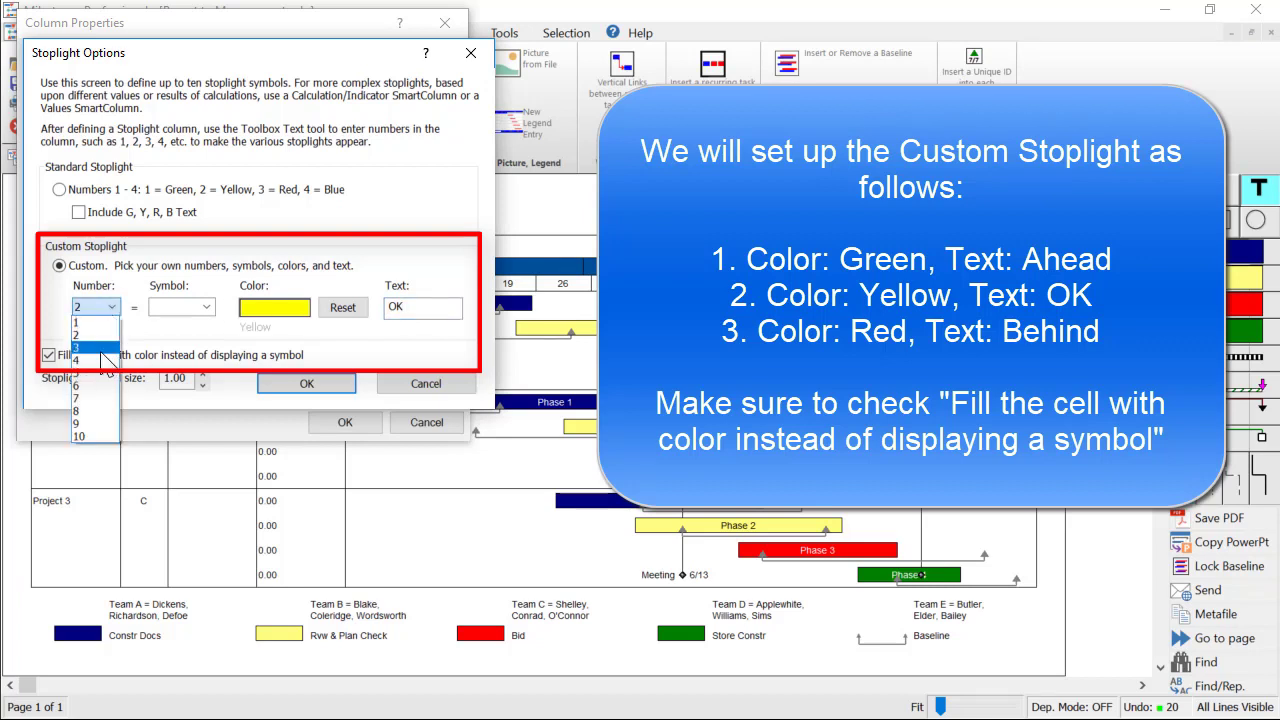
pyautogui.click(116, 348)
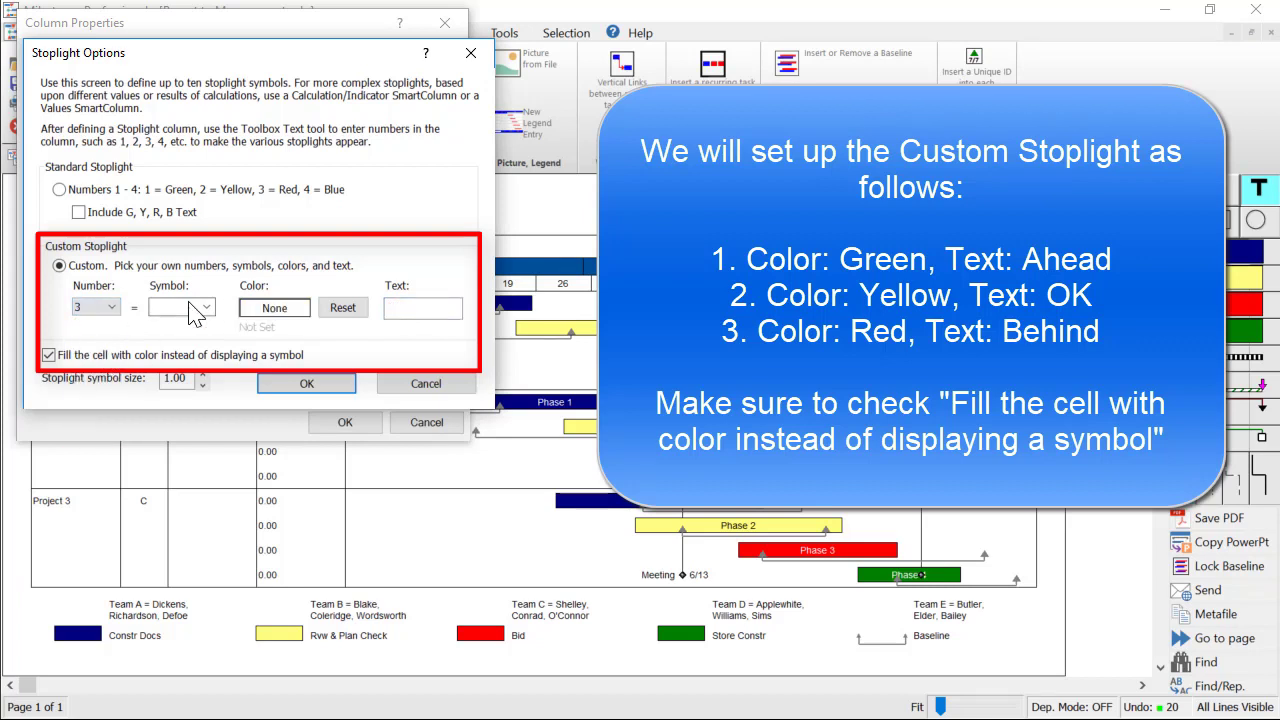
pyautogui.click(272, 309)
pyautogui.click(320, 357)
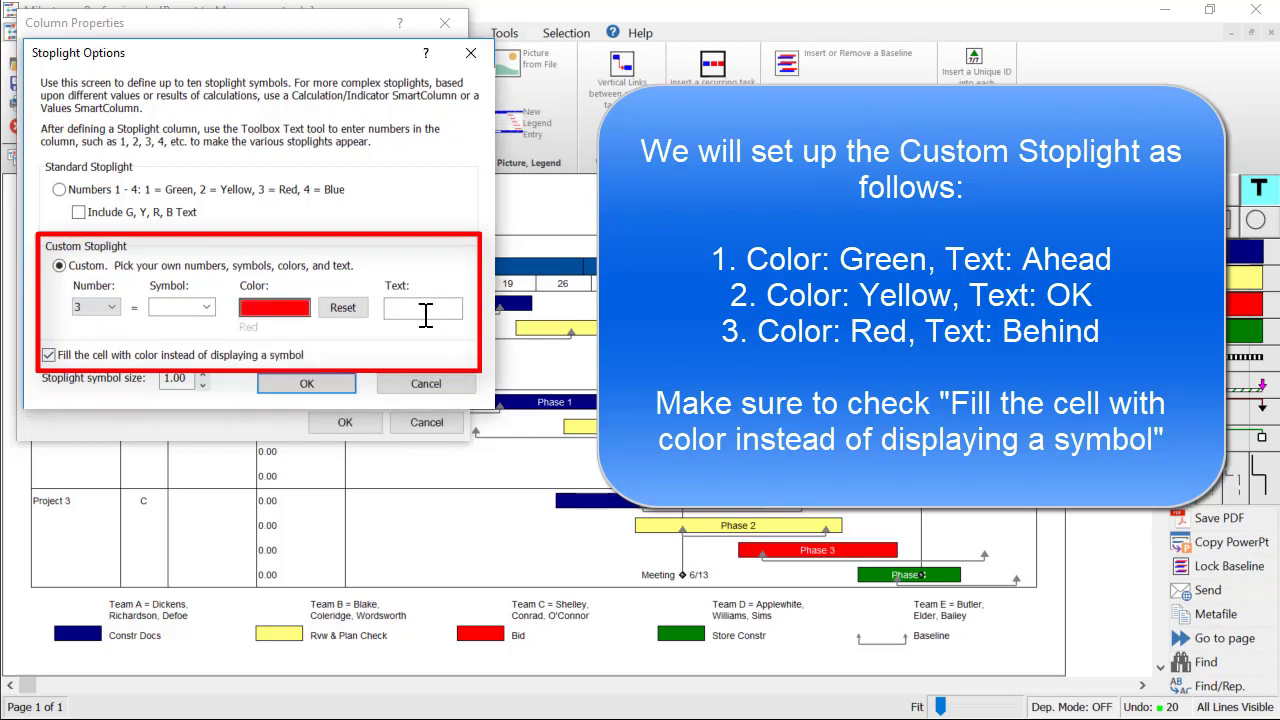
pyautogui.click(425, 315)
pyautogui.write('Behind')
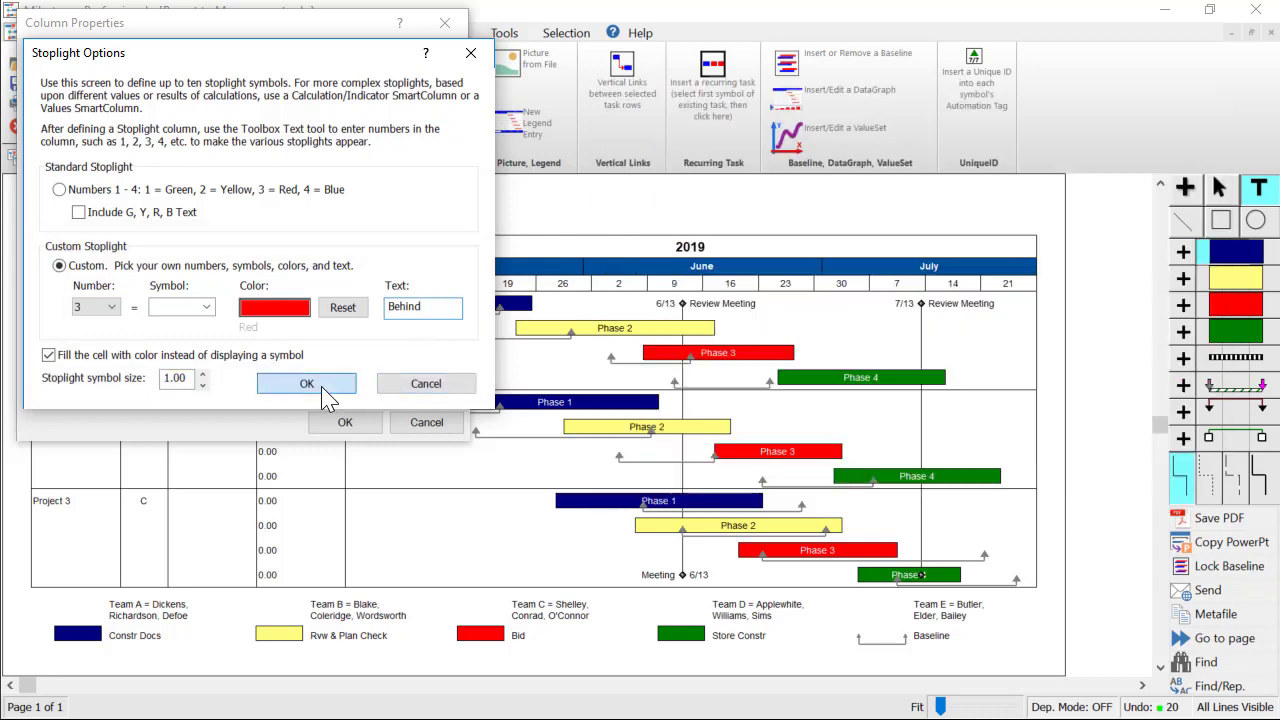
pyautogui.click(318, 386)
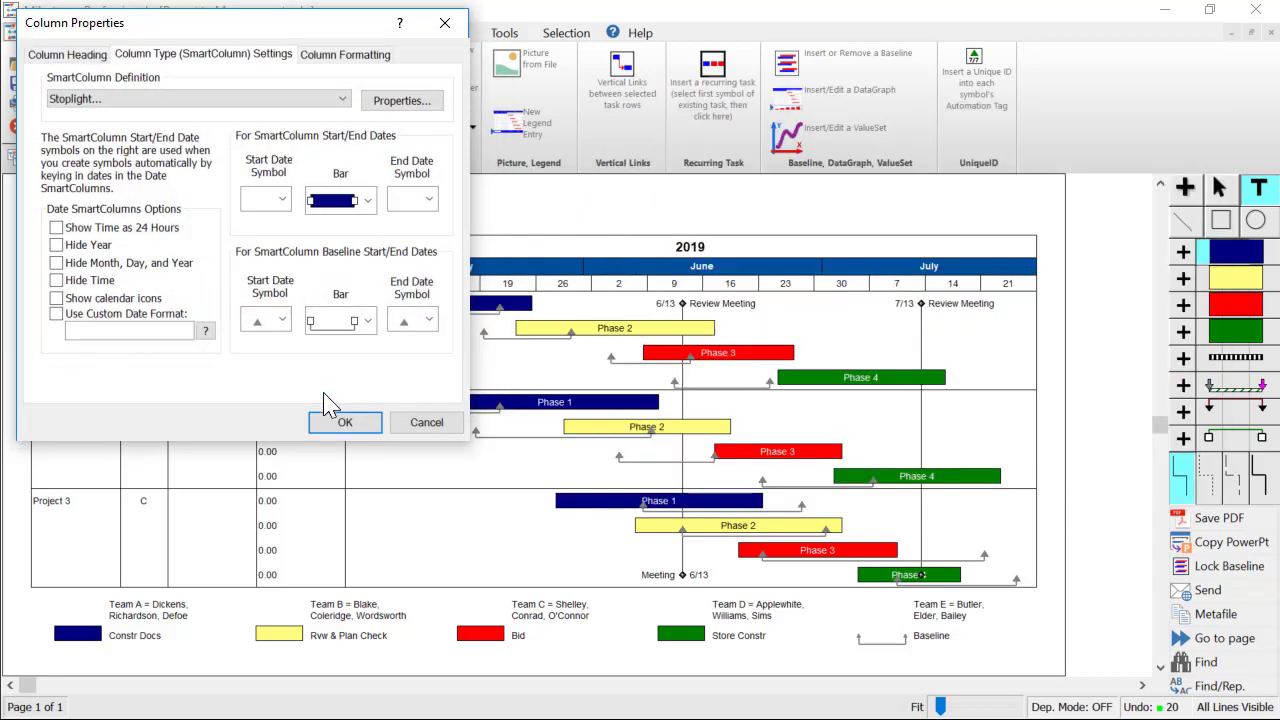
# Add the custom column and enter 1, 2, 3 in Project 1's rows for Ahead, OK, Behind.
pyautogui.click(345, 424)
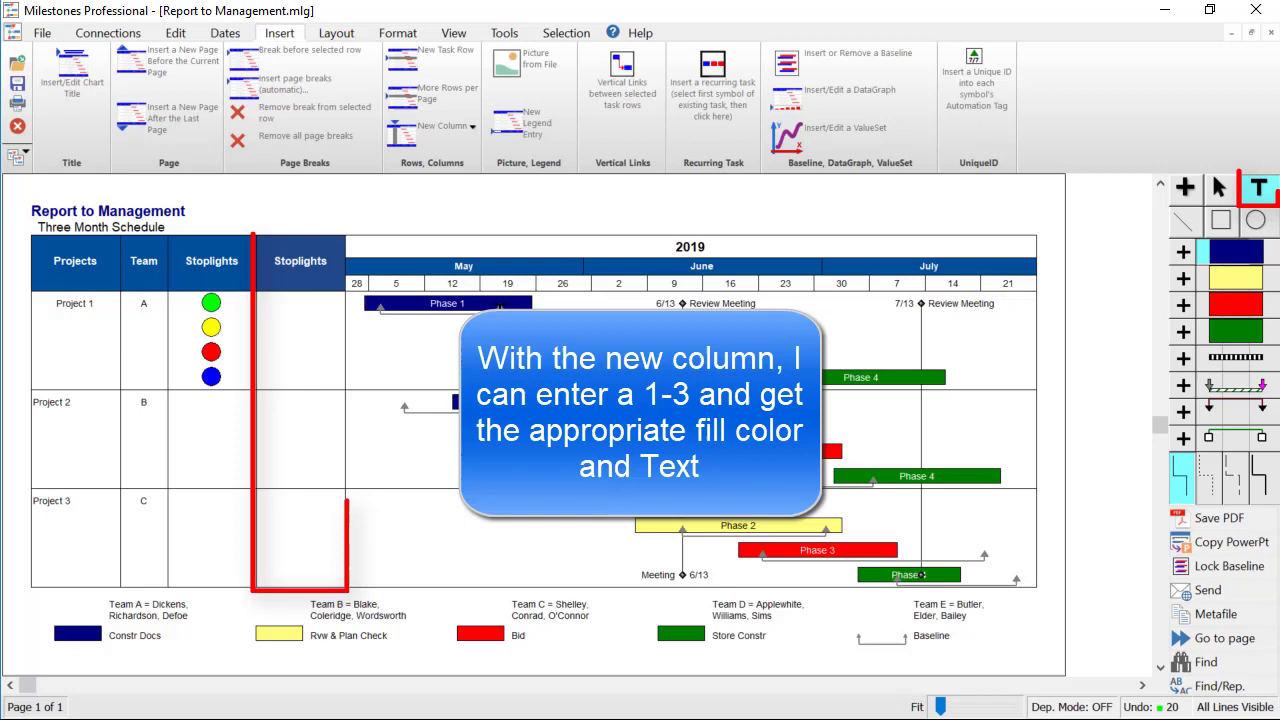
pyautogui.click(302, 306)
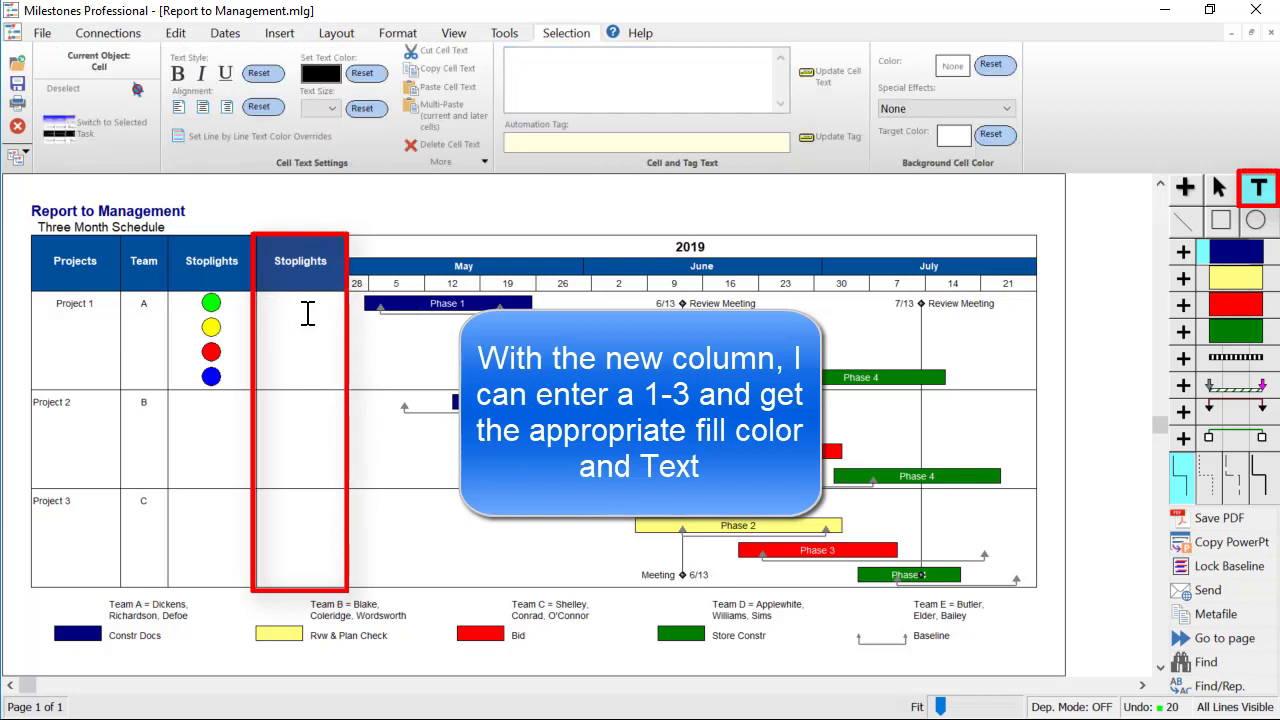
pyautogui.write('1')
pyautogui.press('Return')
pyautogui.write('2')
pyautogui.press('Return')
pyautogui.write('3')
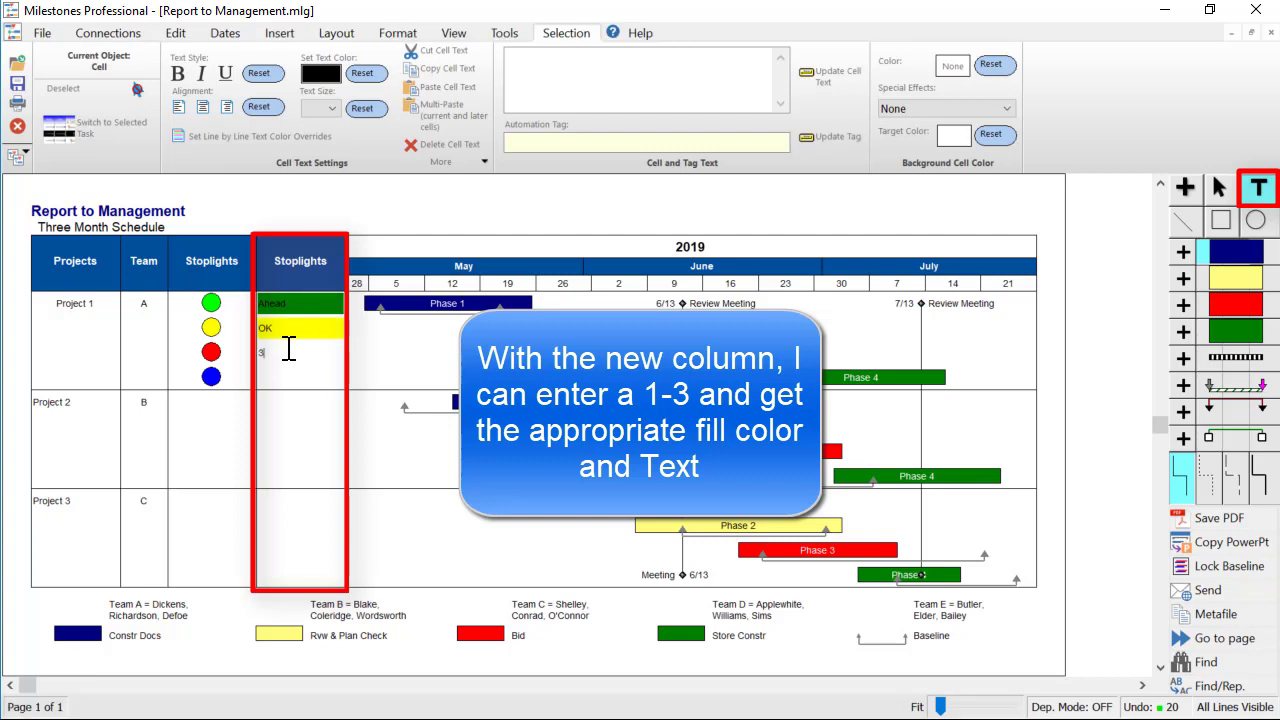
pyautogui.press('Return')
# Open the Stoplight Sampler.mlg example from the recent files list.
pyautogui.hotkey('alt', 'f')
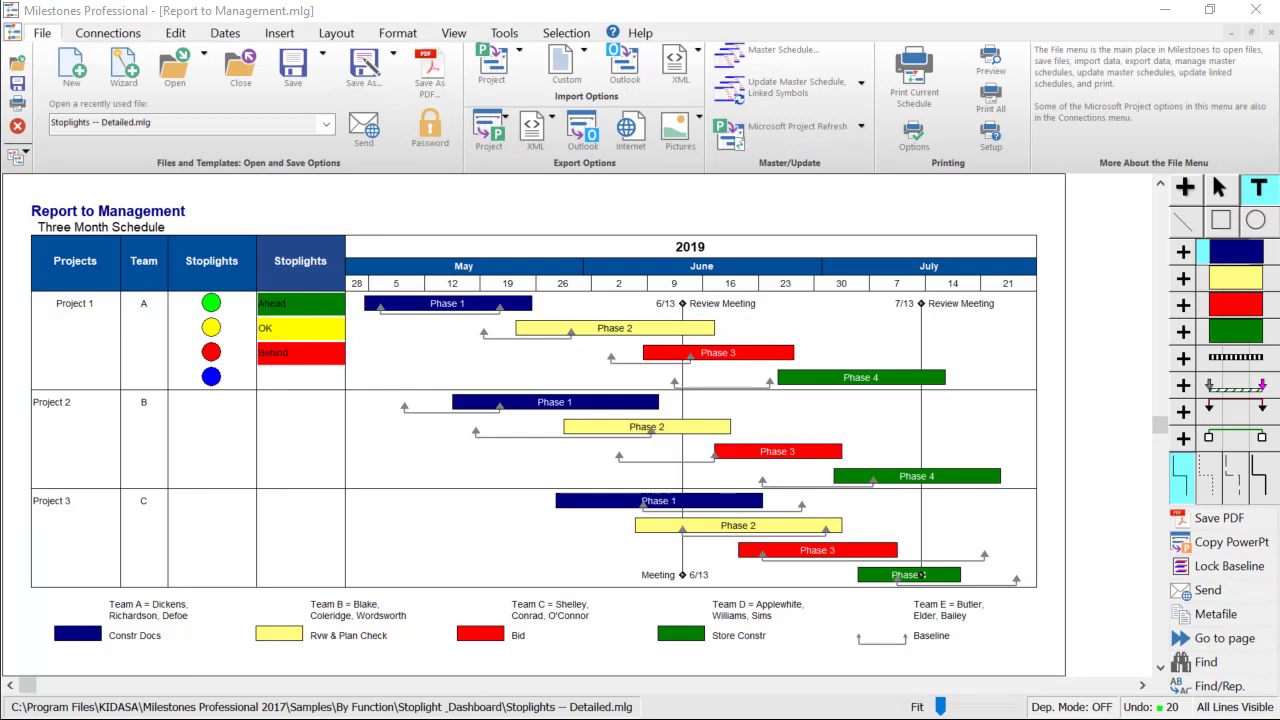
pyautogui.click(17, 155)
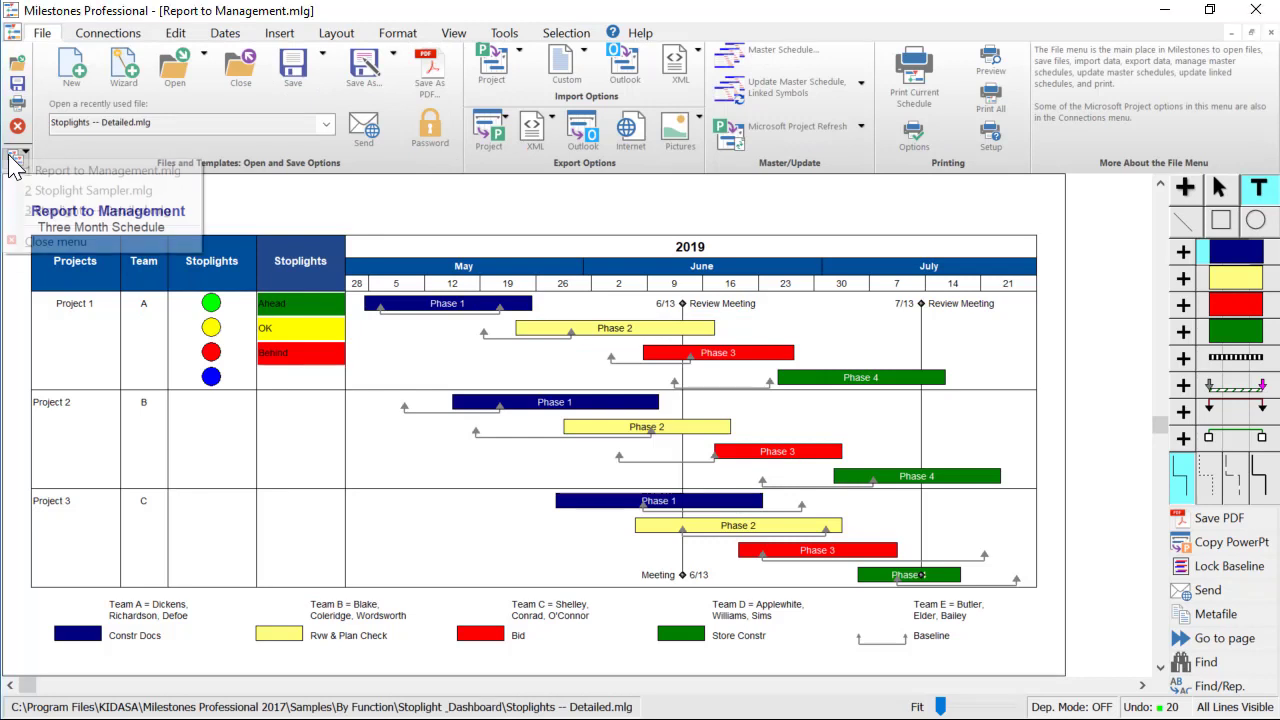
pyautogui.click(40, 190)
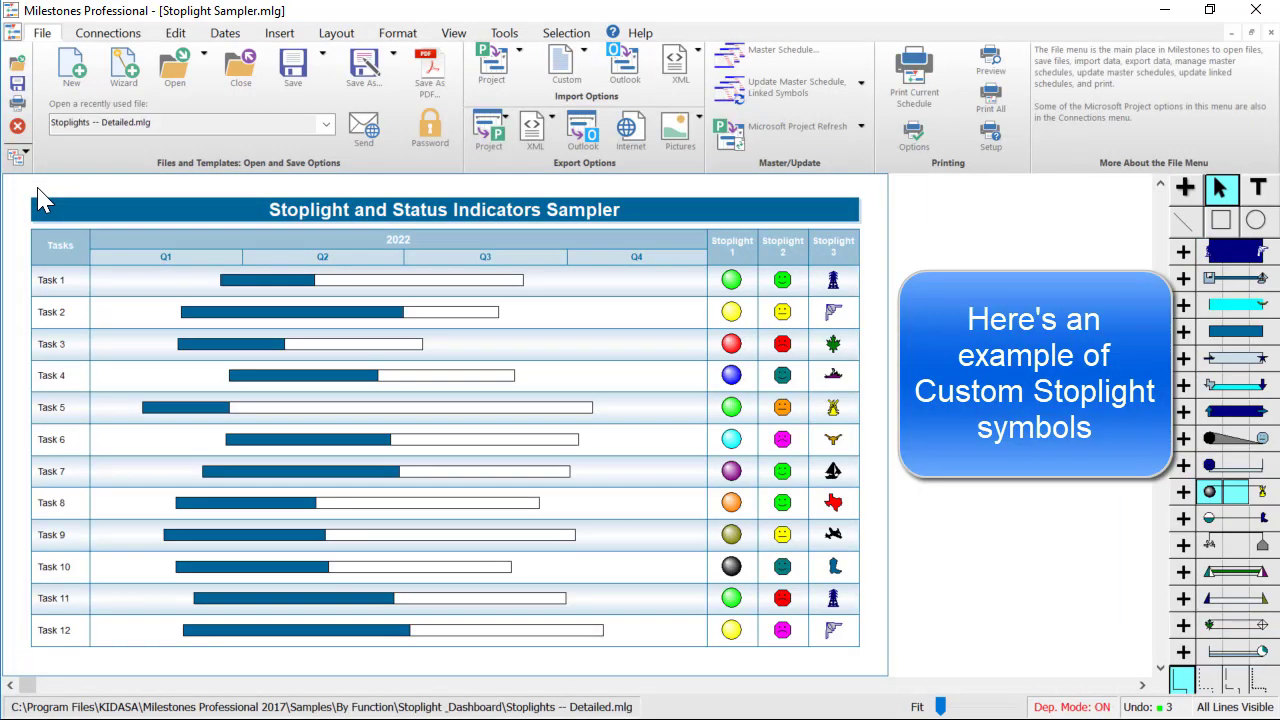
pyautogui.click(17, 155)
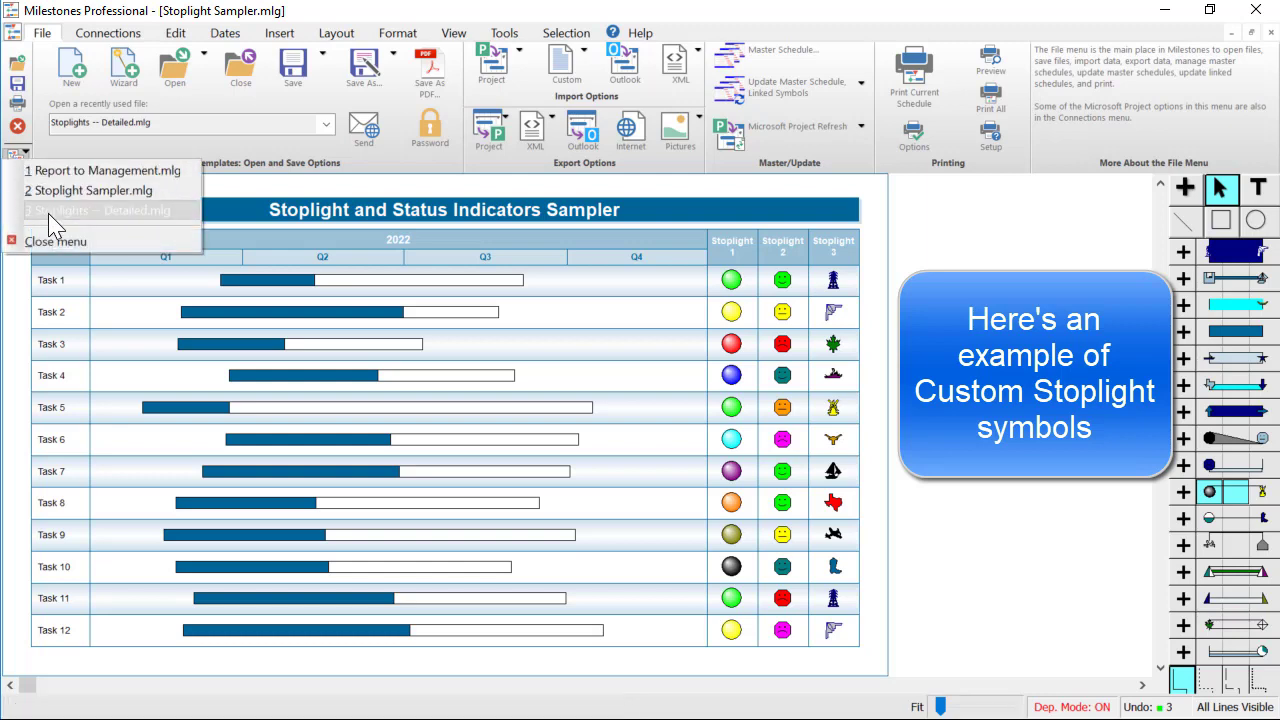
pyautogui.click(49, 212)
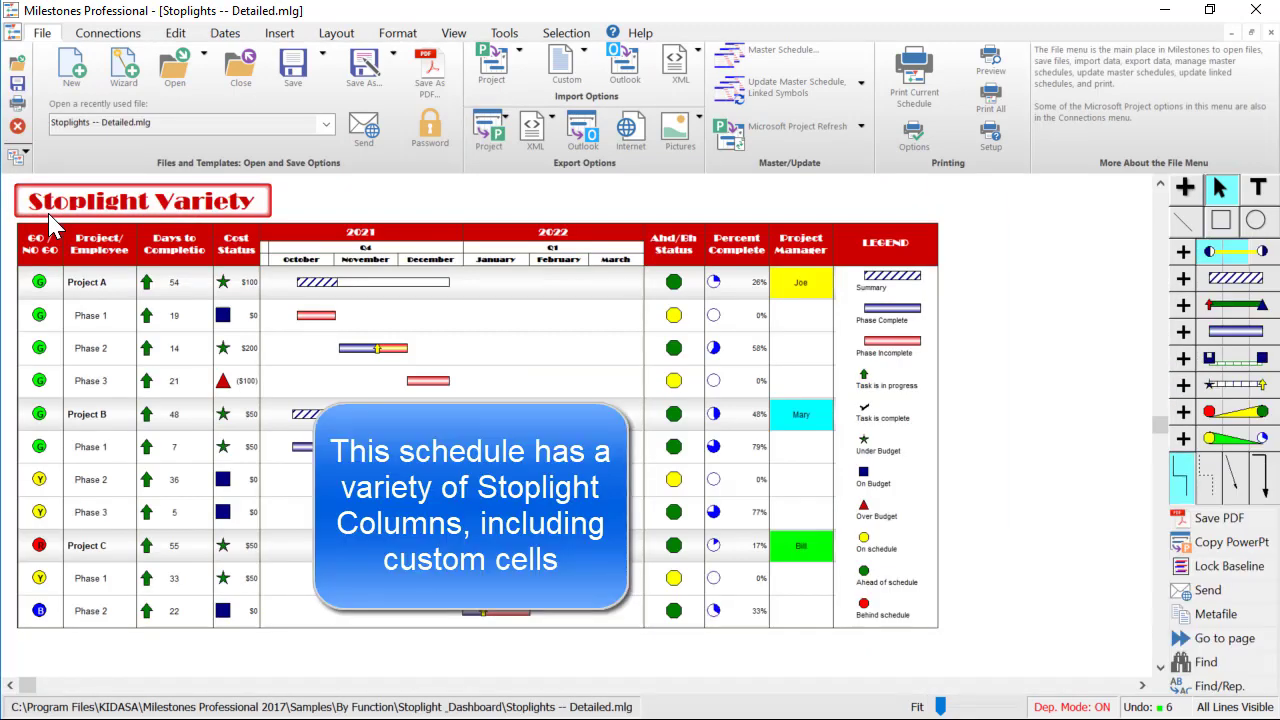